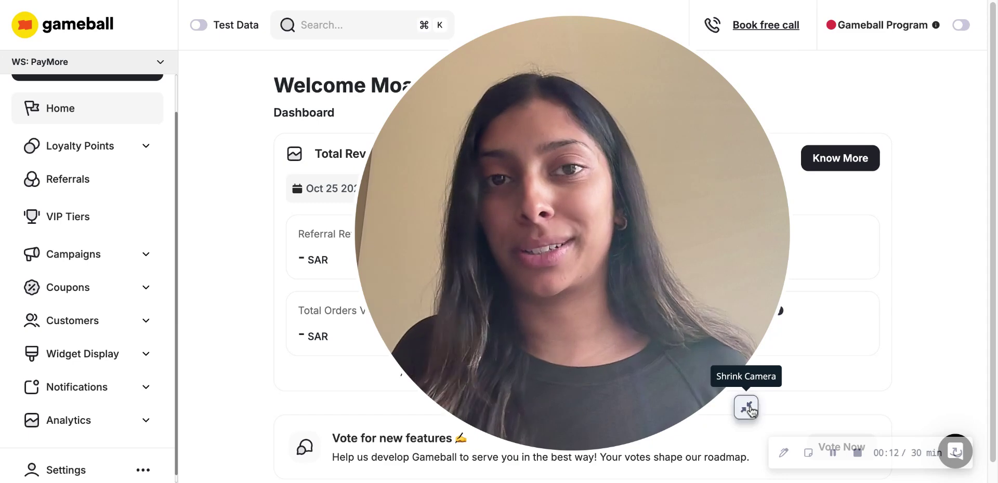
Review the loyalty points earning page, including the purchase earn rule, merchant-based rules and the points expiry and return window settings
{"action": "left_click", "coordinate": [747, 409]}
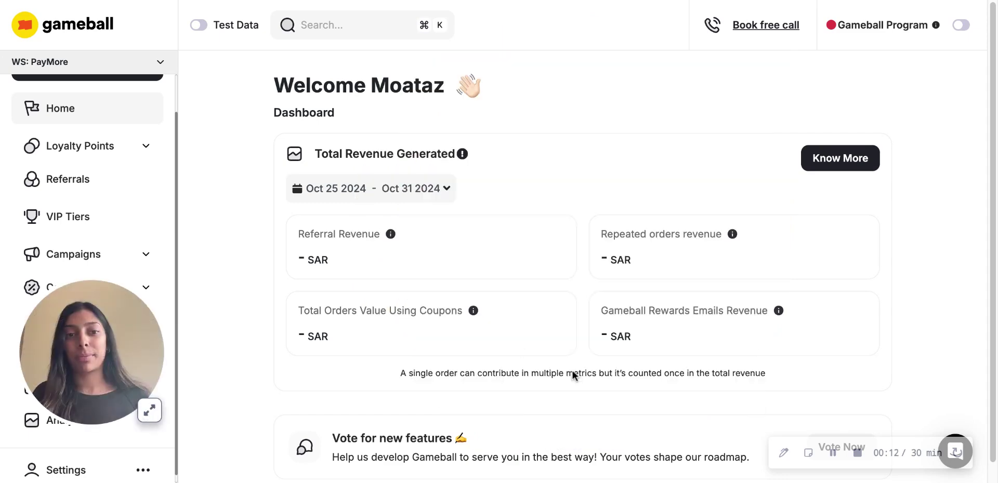
{"action": "left_click", "coordinate": [97, 151]}
{"action": "scroll", "coordinate": [97, 153], "scroll_direction": "down", "scroll_amount": 1}
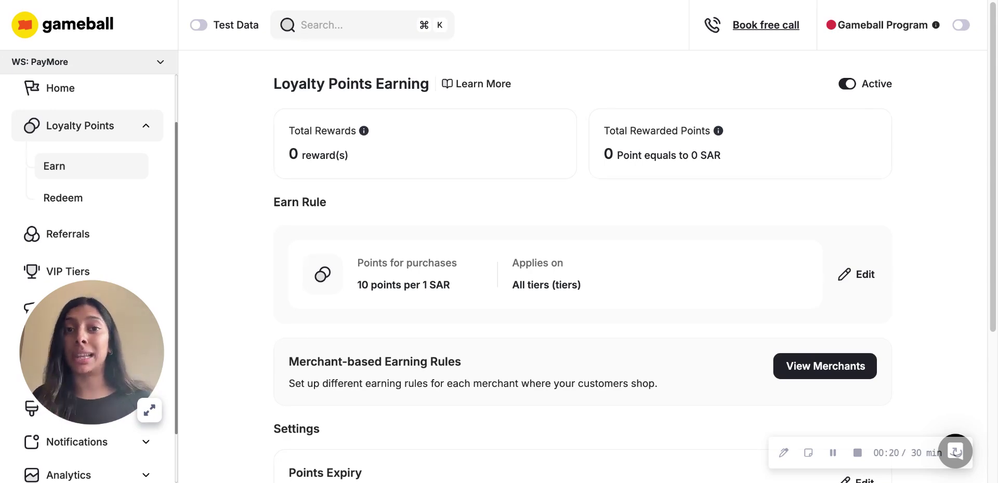
{"action": "scroll", "coordinate": [260, 339], "scroll_direction": "down", "scroll_amount": 4}
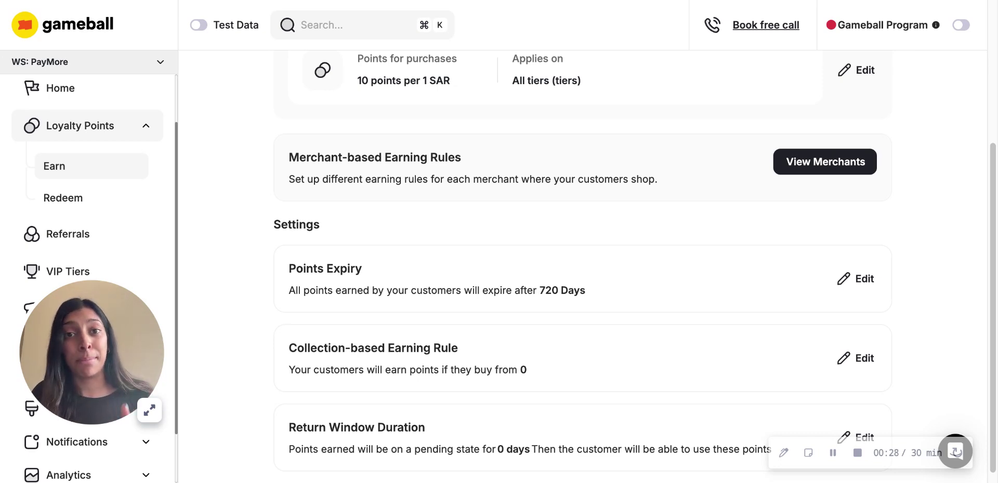
Review the loyalty points redemption page, covering the dynamic redemption option, the custom redemption options and the points holding setting
{"action": "left_click", "coordinate": [73, 202]}
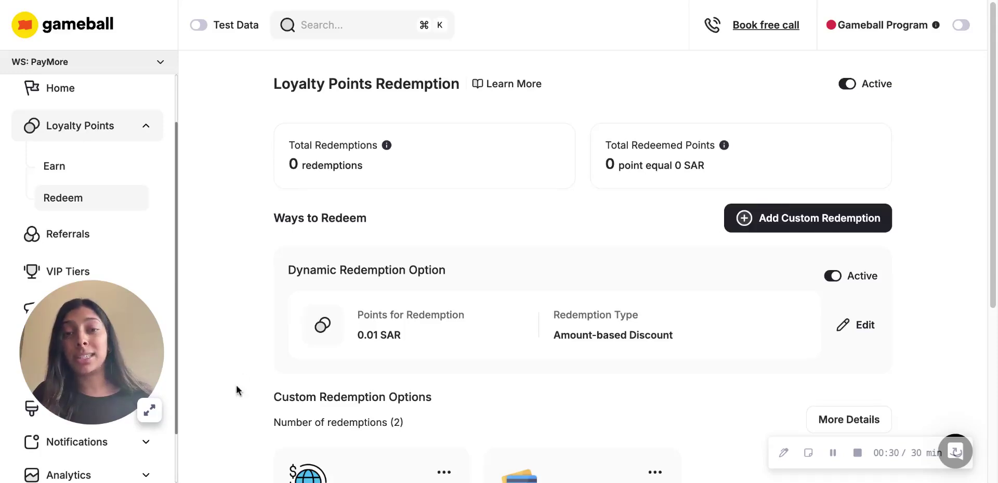
{"action": "scroll", "coordinate": [249, 378], "scroll_direction": "down", "scroll_amount": 2}
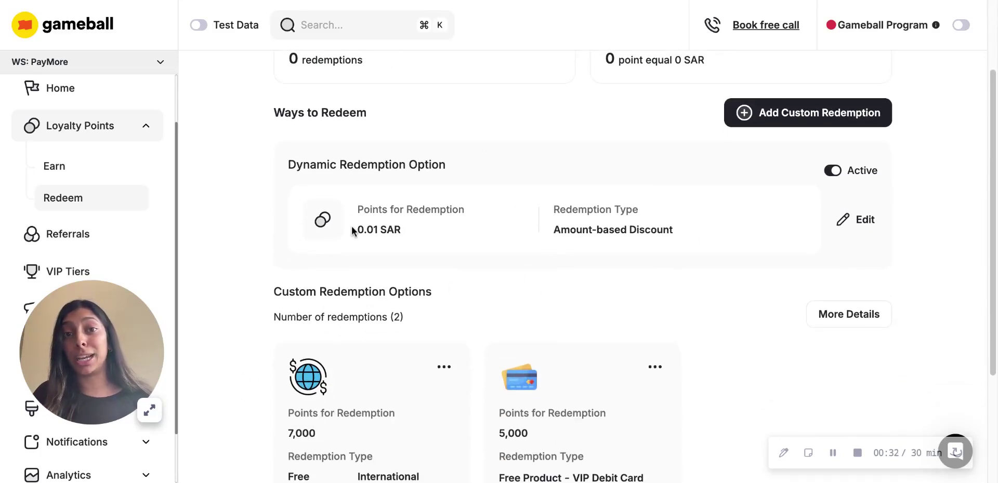
{"action": "scroll", "coordinate": [267, 331], "scroll_direction": "down", "scroll_amount": 2}
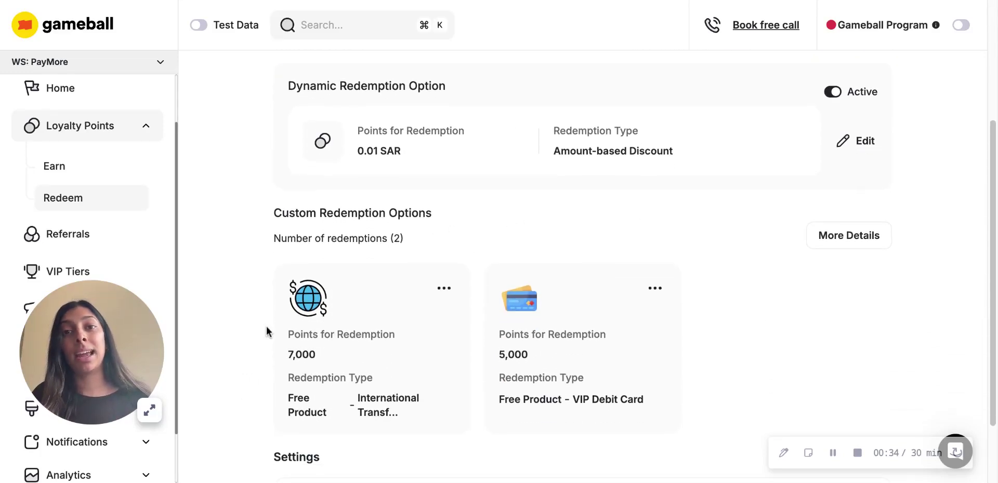
{"action": "scroll", "coordinate": [267, 330], "scroll_direction": "down", "scroll_amount": 1}
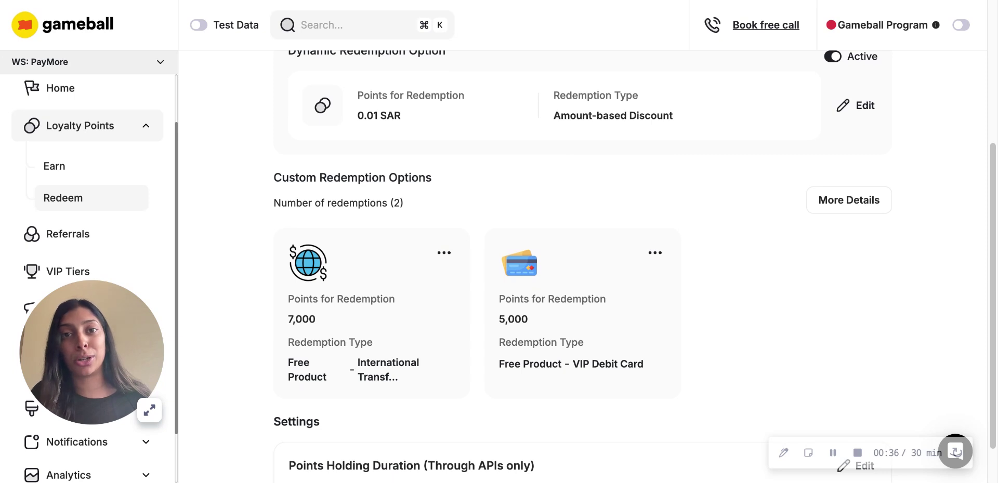
{"action": "scroll", "coordinate": [377, 331], "scroll_direction": "down", "scroll_amount": 1}
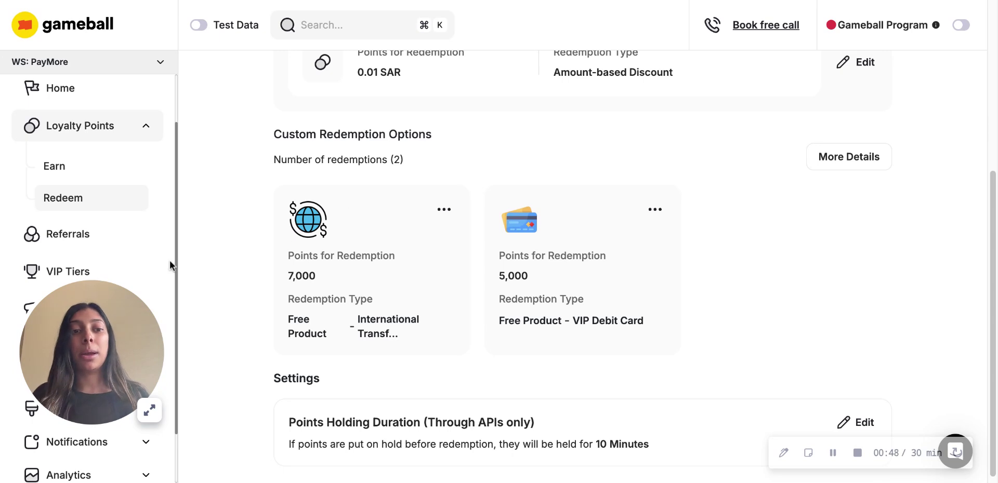
Review the referral program's Step 1 and Step 2 rewards for customer and friend, including the conditions for receiving them
{"action": "left_click", "coordinate": [104, 239]}
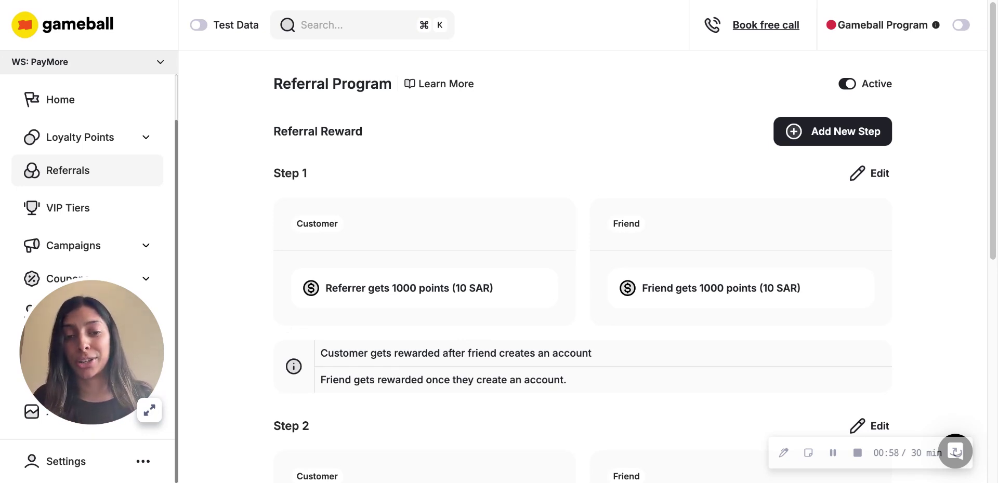
{"action": "scroll", "coordinate": [262, 332], "scroll_direction": "down", "scroll_amount": 1}
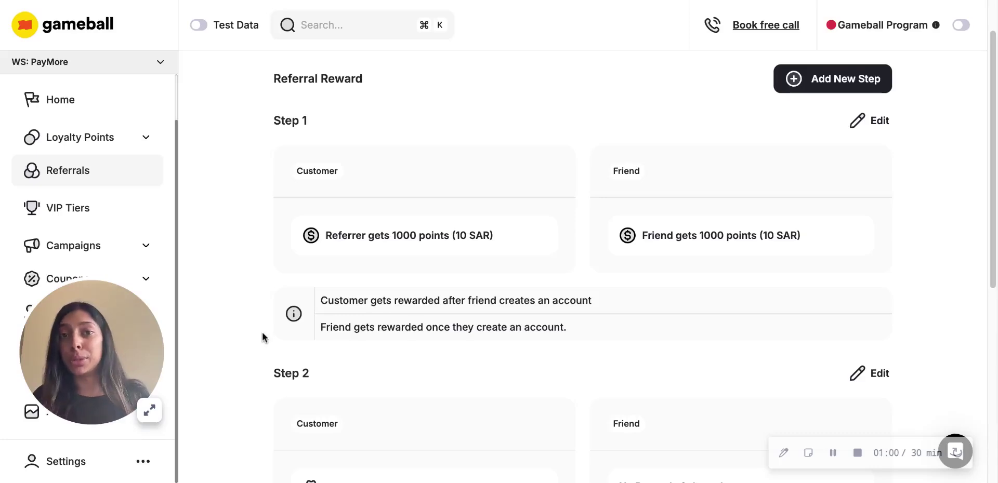
{"action": "scroll", "coordinate": [262, 332], "scroll_direction": "down", "scroll_amount": 1}
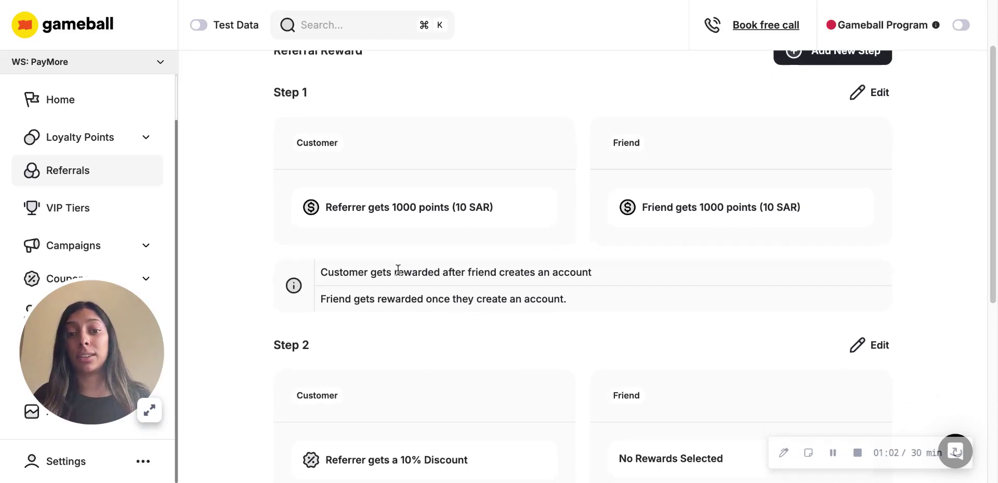
{"action": "left_click_drag", "start_coordinate": [395, 273], "coordinate": [621, 269]}
{"action": "left_click", "coordinate": [607, 298]}
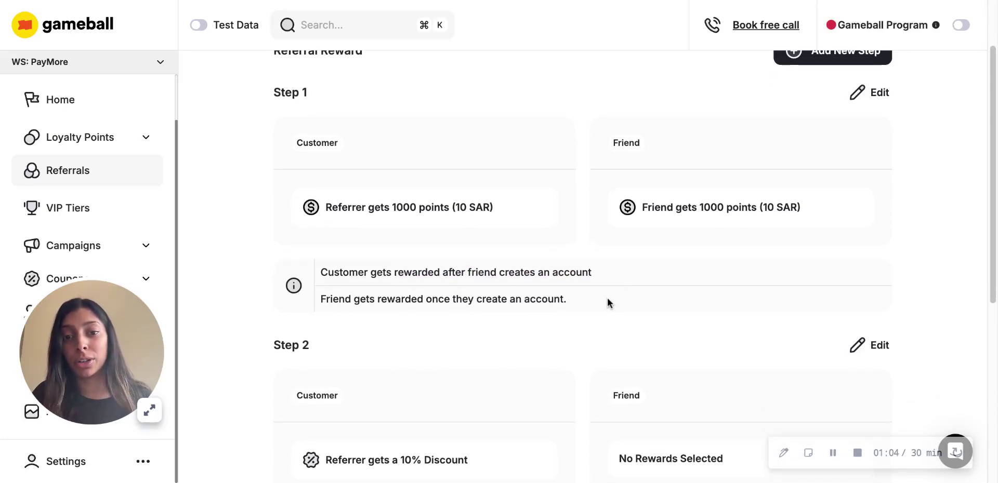
{"action": "scroll", "coordinate": [607, 297], "scroll_direction": "down", "scroll_amount": 1}
{"action": "scroll", "coordinate": [608, 303], "scroll_direction": "down", "scroll_amount": 3}
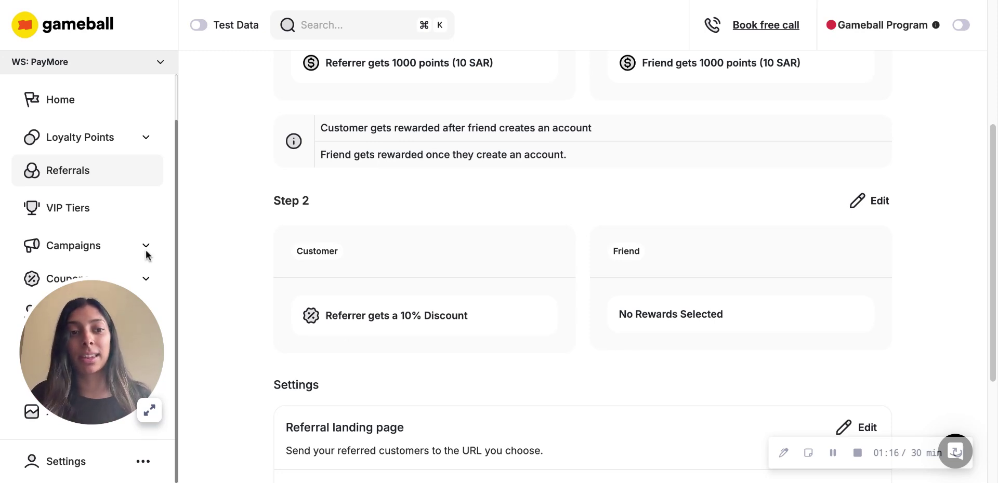
View the VIP tiers and expand the benefits of the Silver tier
{"action": "left_click", "coordinate": [74, 222]}
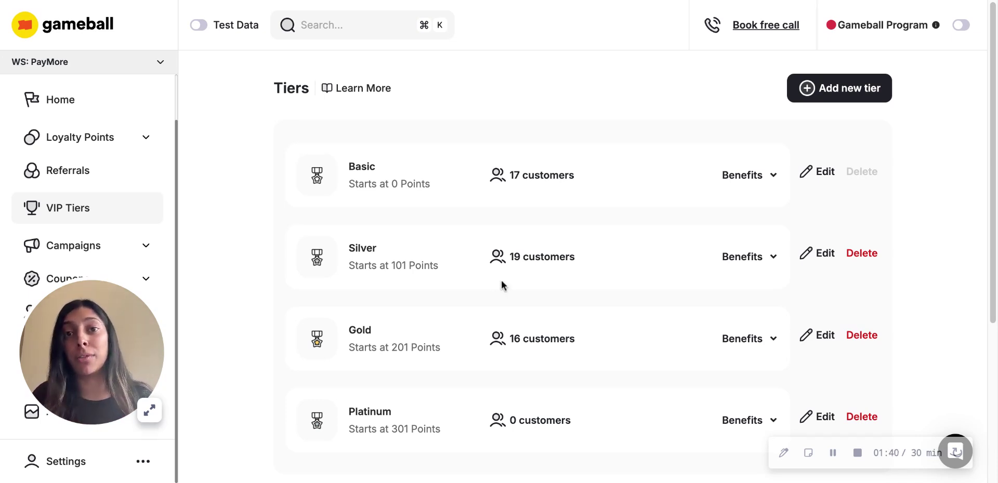
{"action": "left_click", "coordinate": [743, 259]}
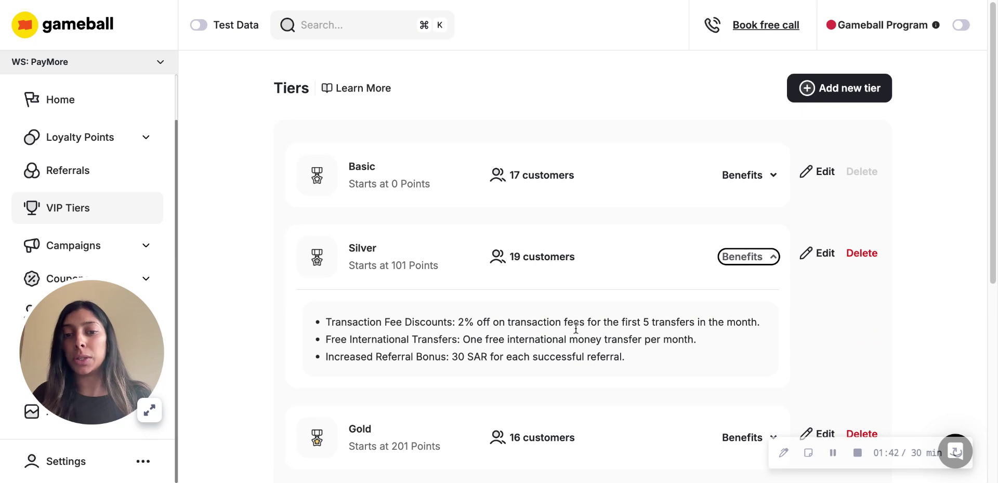
{"action": "scroll", "coordinate": [576, 328], "scroll_direction": "down", "scroll_amount": 1}
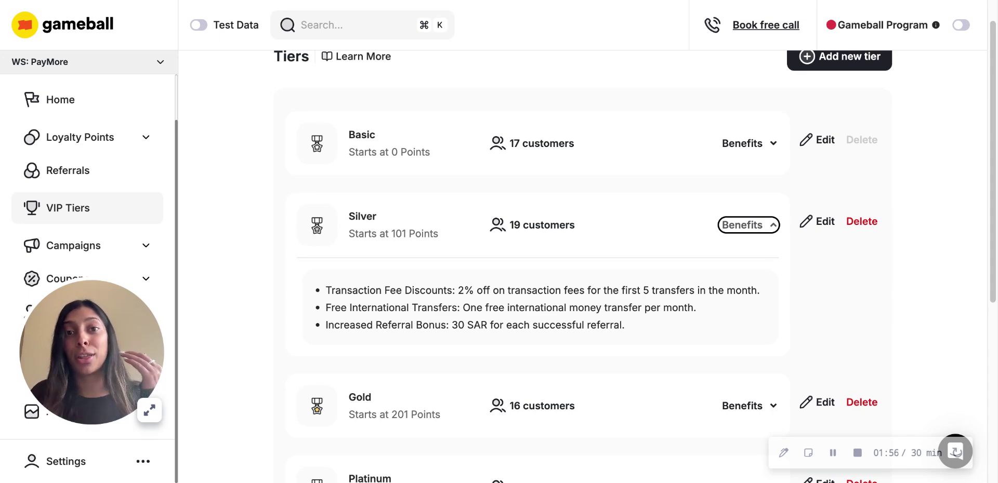
Open the list of reward campaigns and look over the available campaign categories
{"action": "left_click", "coordinate": [98, 247]}
{"action": "left_click_drag", "start_coordinate": [89, 346], "coordinate": [86, 395]}
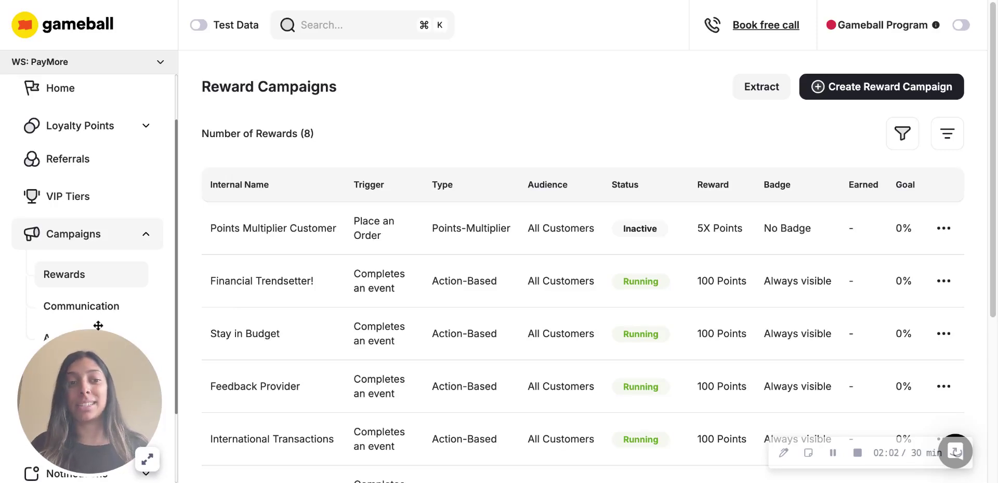
{"action": "scroll", "coordinate": [104, 270], "scroll_direction": "down", "scroll_amount": 2}
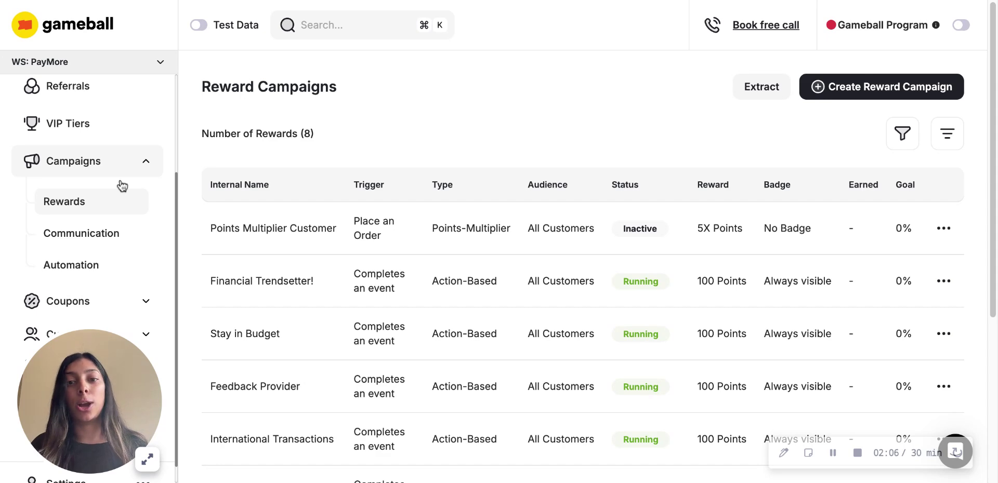
Browse the reward campaign types and templates offered for a new campaign, including Gamify, Acquire and Engage, and return to the campaign list
{"action": "left_click", "coordinate": [826, 87]}
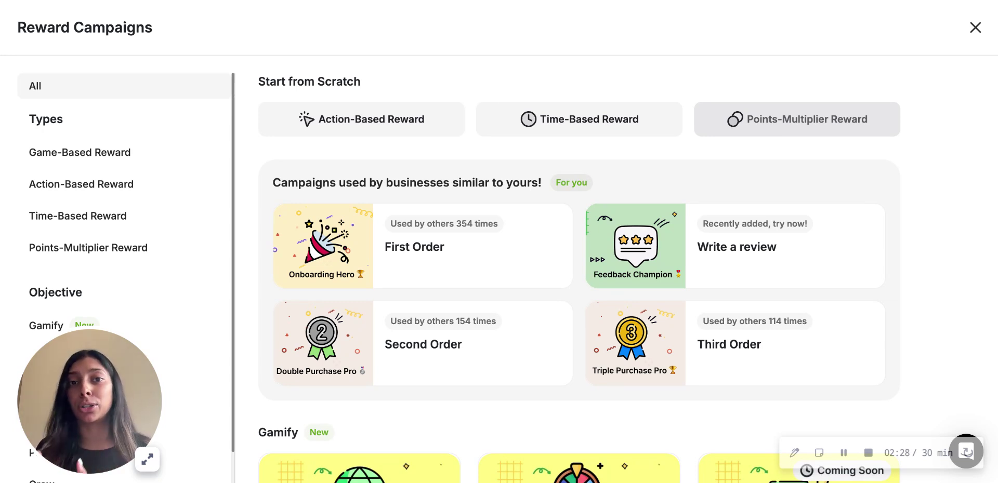
{"action": "scroll", "coordinate": [768, 260], "scroll_direction": "down", "scroll_amount": 3}
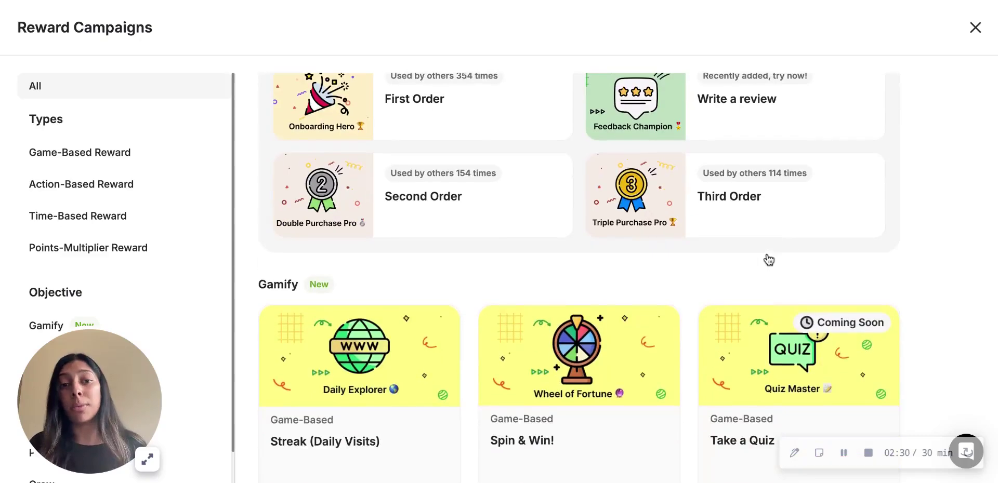
{"action": "scroll", "coordinate": [769, 259], "scroll_direction": "down", "scroll_amount": 3}
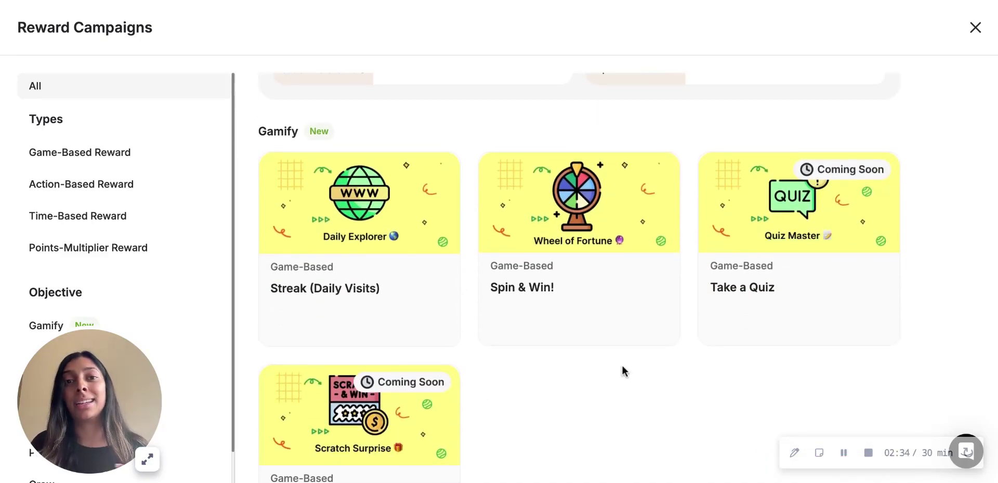
{"action": "scroll", "coordinate": [682, 260], "scroll_direction": "down", "scroll_amount": 10}
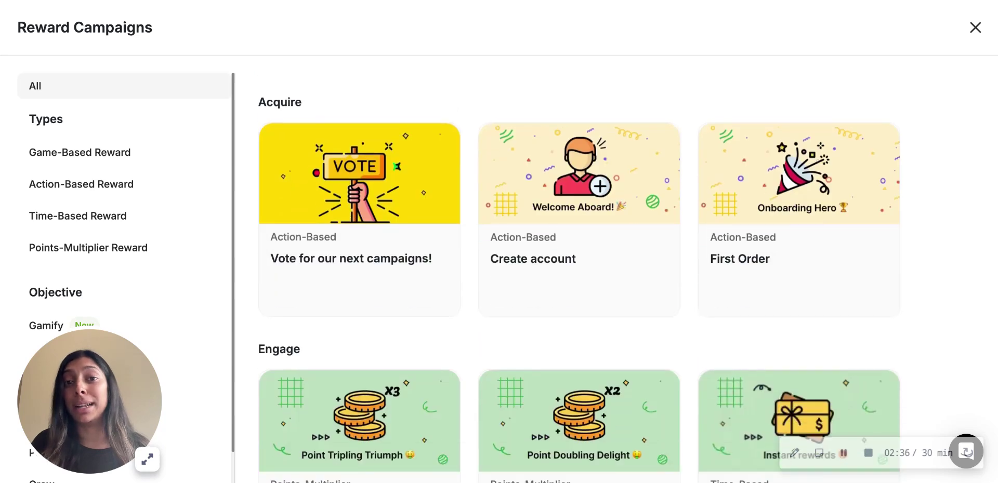
{"action": "scroll", "coordinate": [813, 160], "scroll_direction": "up", "scroll_amount": 10}
{"action": "left_click", "coordinate": [975, 28]}
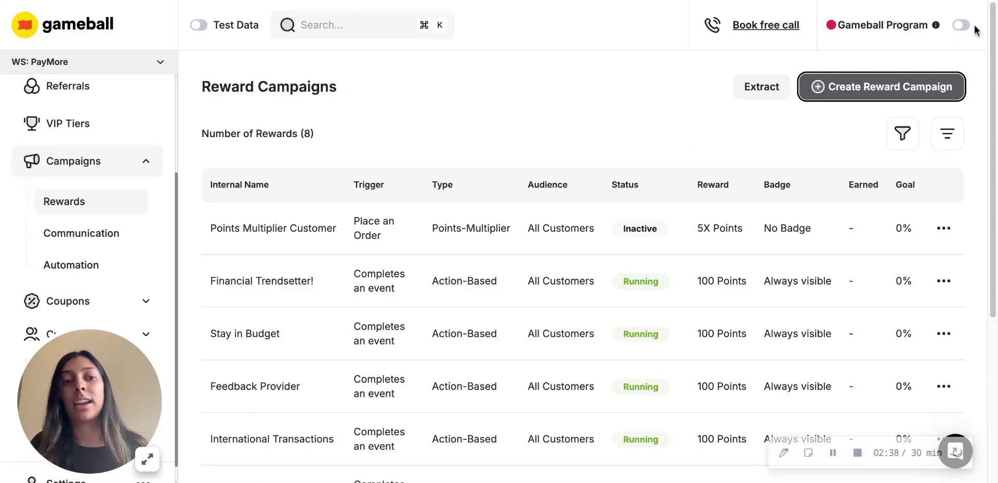
View the communication campaigns, look over the channels and templates for creating a new one, and return to the list
{"action": "left_click", "coordinate": [84, 234]}
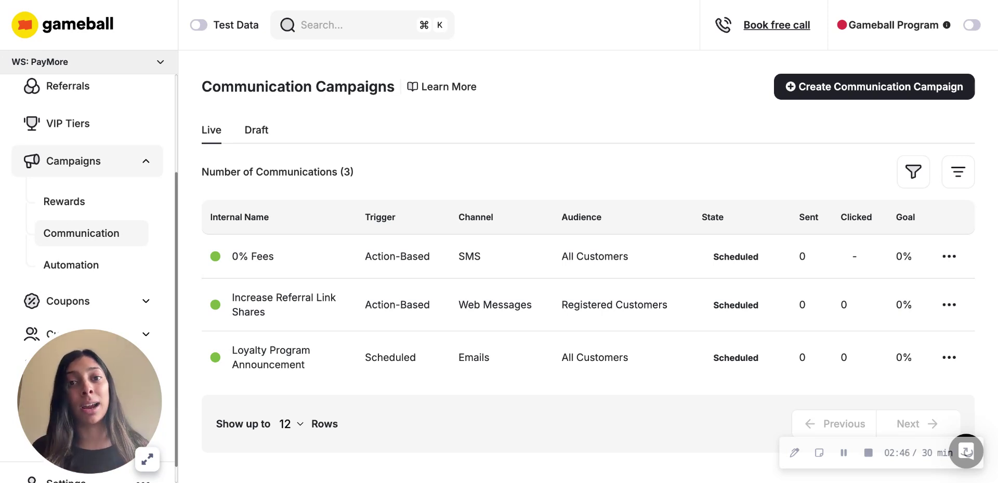
{"action": "left_click", "coordinate": [826, 88]}
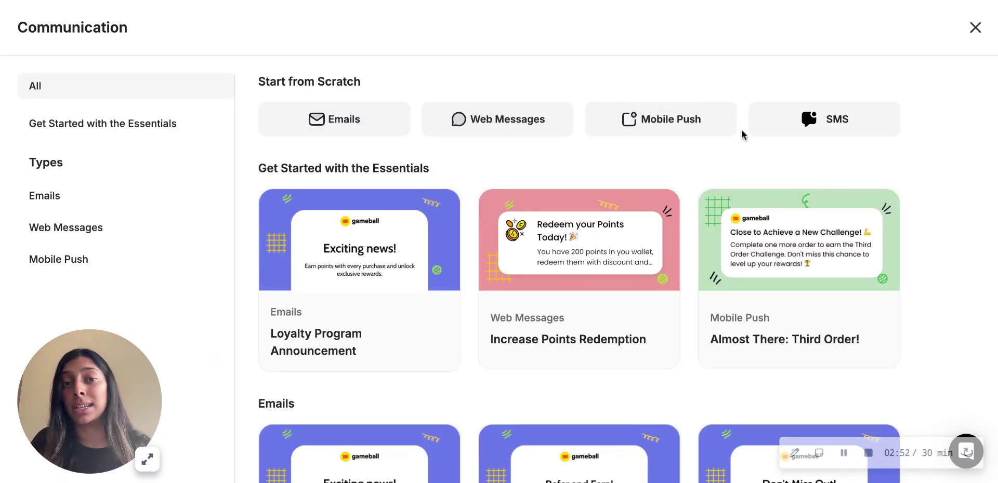
{"action": "left_click", "coordinate": [662, 108]}
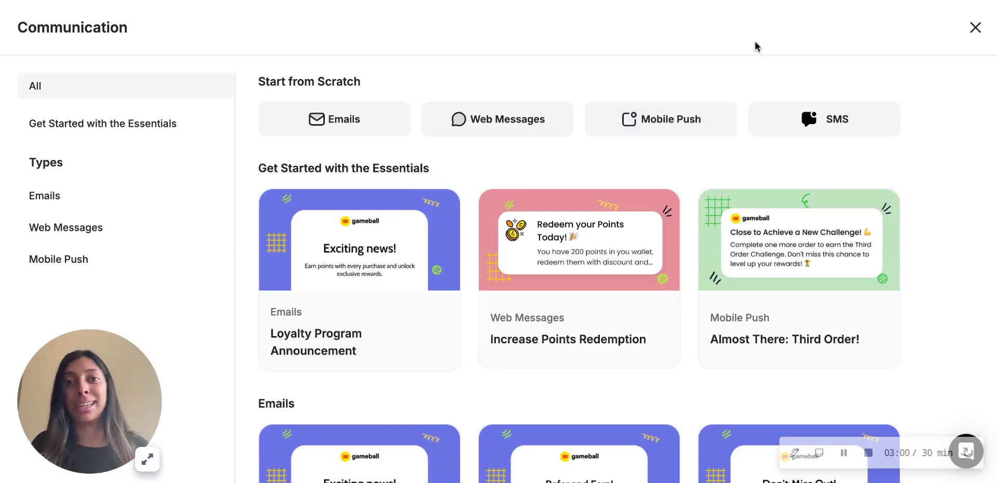
{"action": "left_click", "coordinate": [974, 28]}
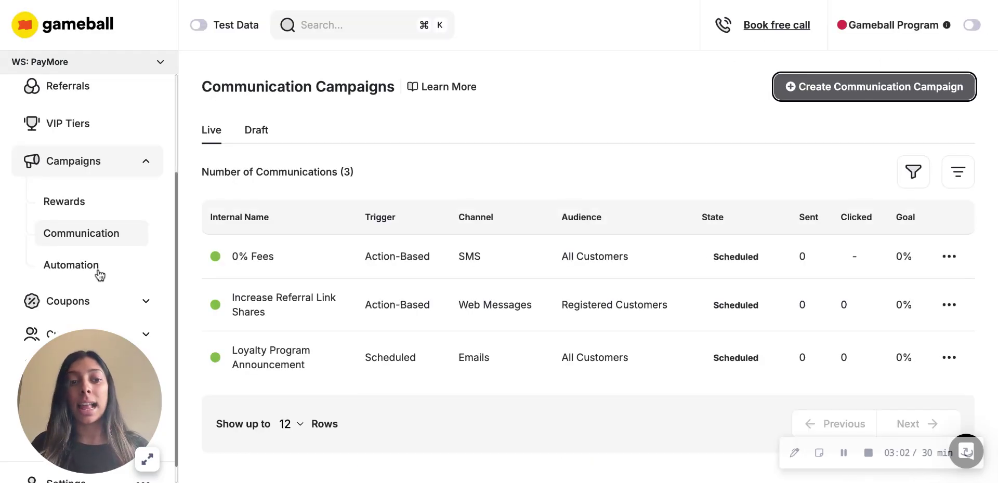
Inspect the flow of the Reward For Transaction Over $500 automation campaign and return to the automation list
{"action": "left_click", "coordinate": [78, 268]}
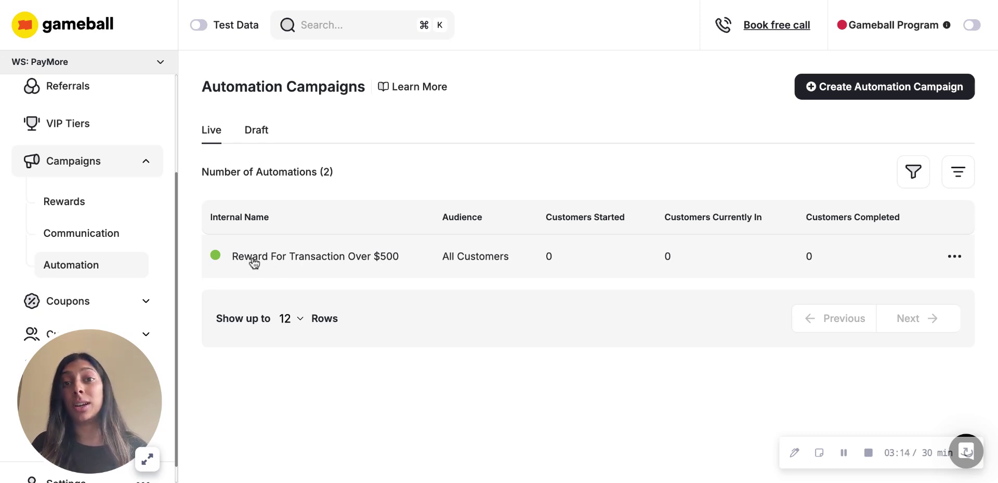
{"action": "left_click", "coordinate": [287, 263]}
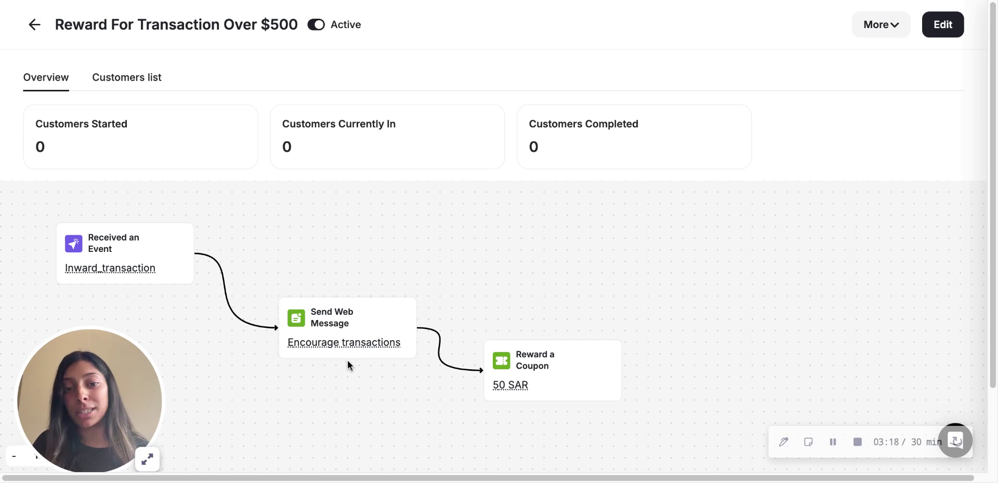
{"action": "left_click", "coordinate": [34, 32]}
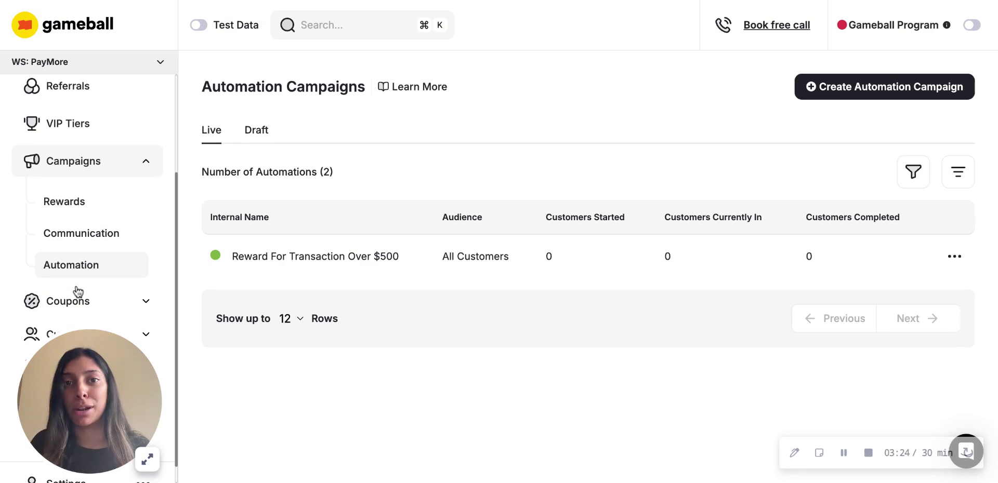
View the customer list and examine the customer segments, including the RFM segments section and the existing segment tags
{"action": "scroll", "coordinate": [96, 290], "scroll_direction": "down", "scroll_amount": 1}
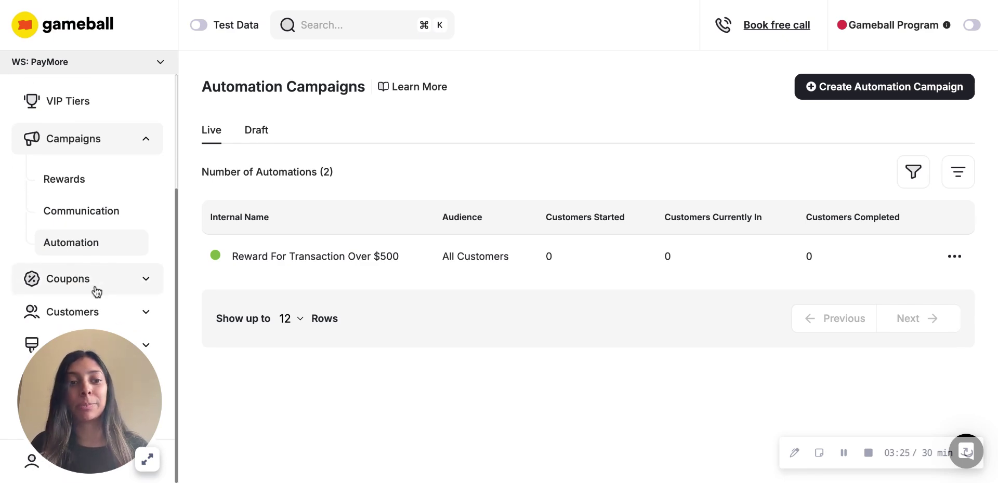
{"action": "left_click", "coordinate": [100, 313]}
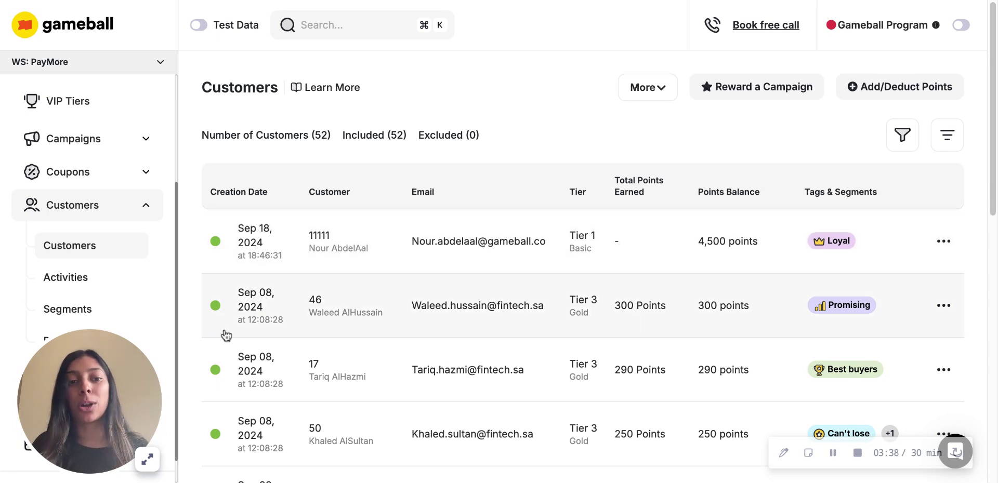
{"action": "left_click", "coordinate": [73, 311]}
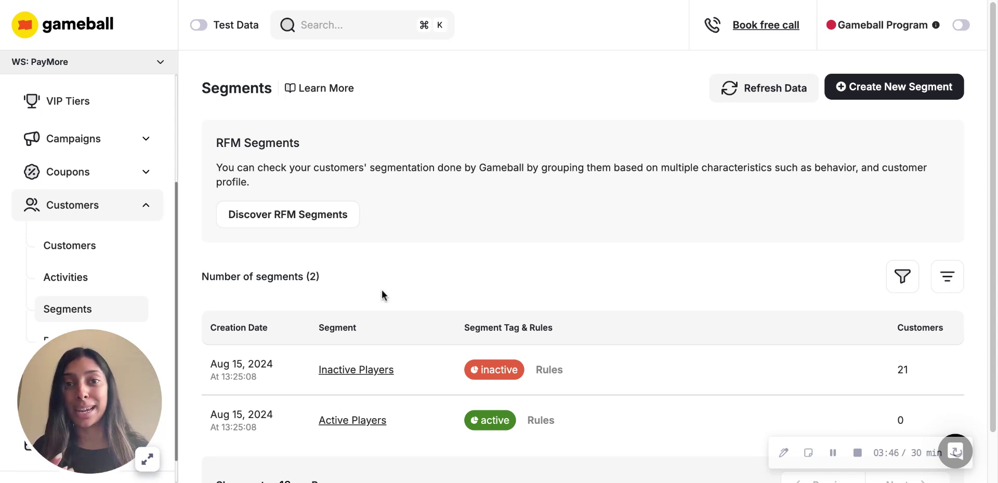
{"action": "scroll", "coordinate": [436, 337], "scroll_direction": "down", "scroll_amount": 1}
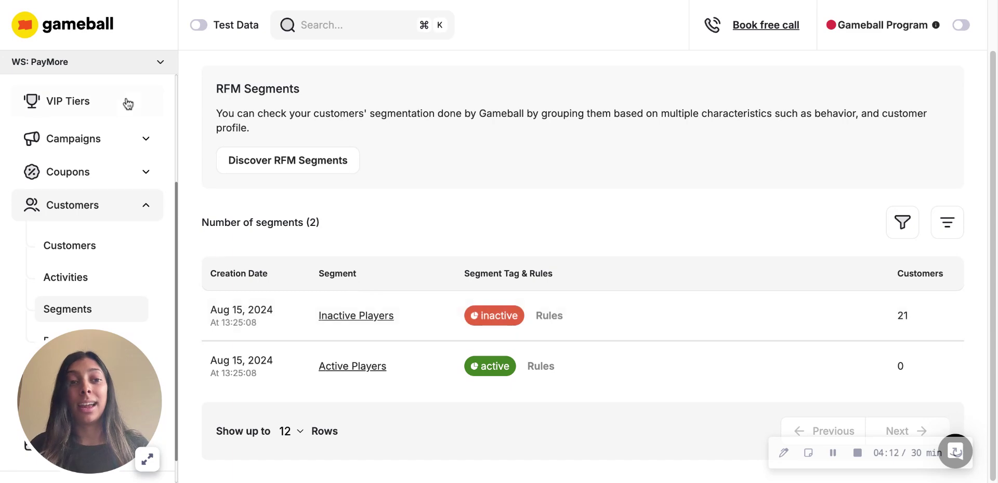
Return to the home dashboard
{"action": "scroll", "coordinate": [127, 100], "scroll_direction": "up", "scroll_amount": 3}
{"action": "left_click", "coordinate": [80, 151]}
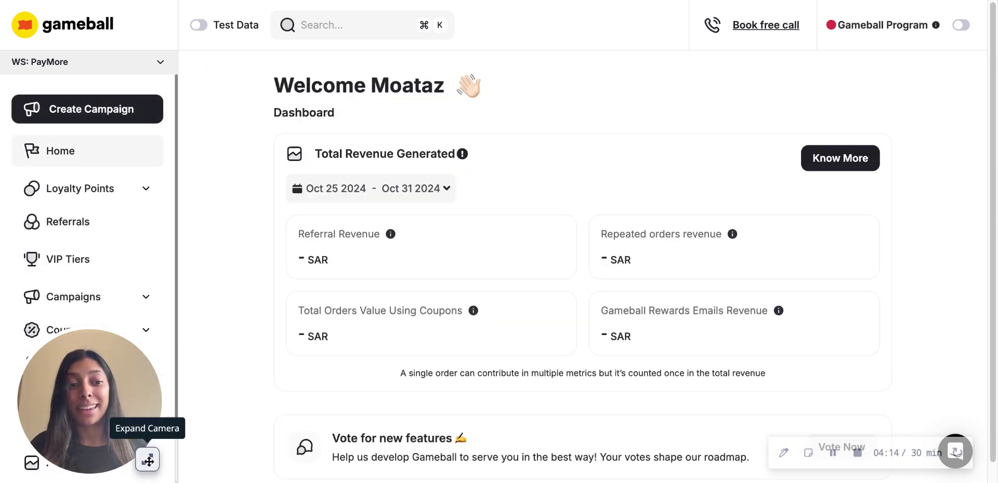
{"action": "left_click", "coordinate": [147, 459]}
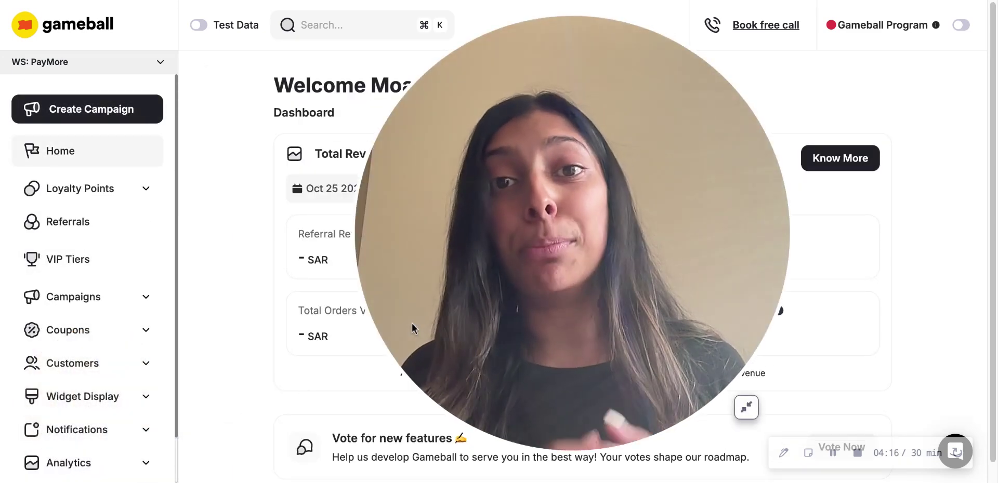